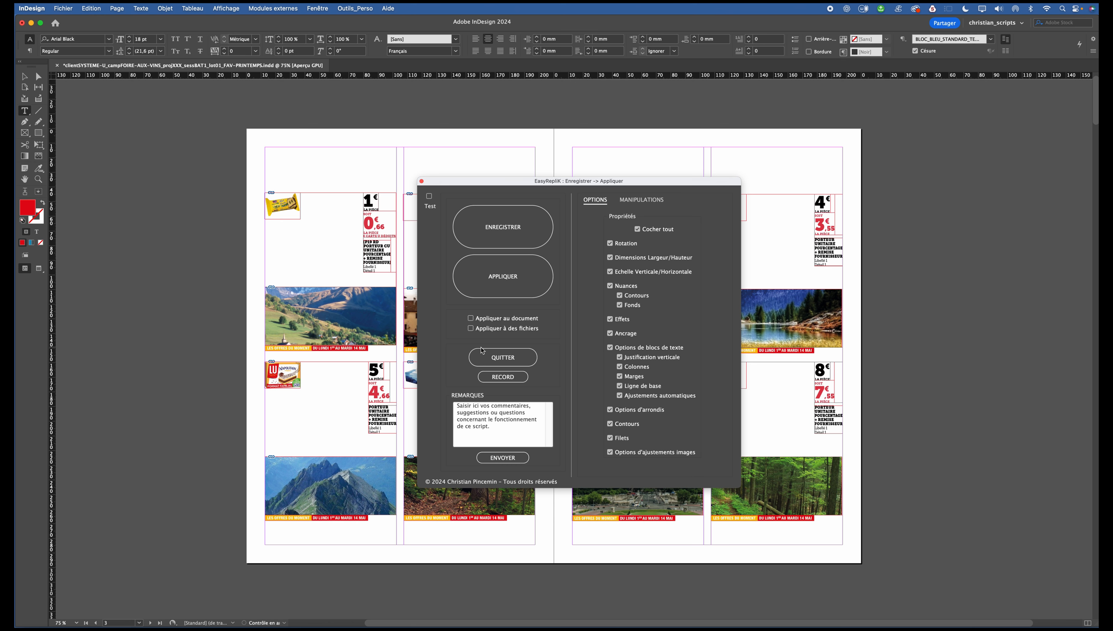
# Move product 1's mountain photo to the top of its block and place its price and label texts along the bottom.
pyautogui.click(570, 227)
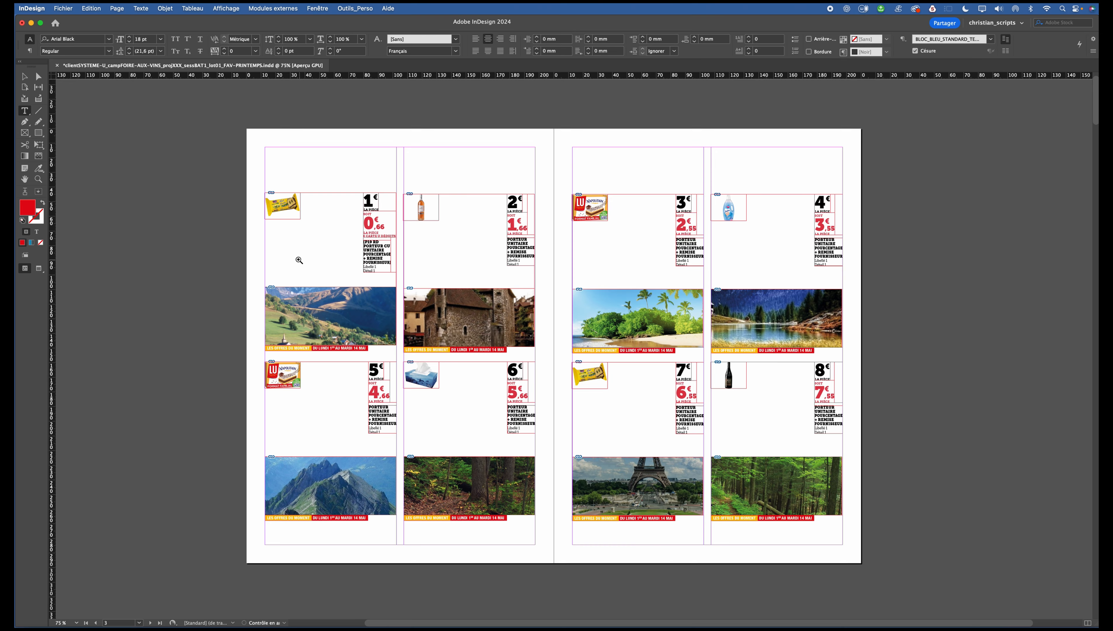
pyautogui.moveTo(295, 260); pyautogui.dragTo(453, 324)
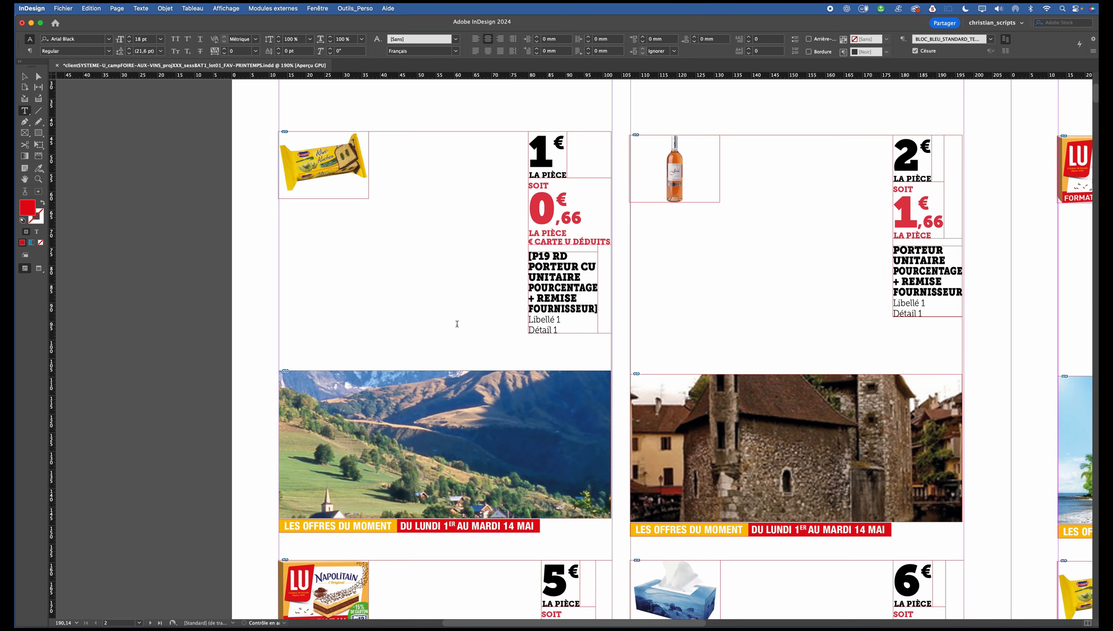
pyautogui.click(24, 76)
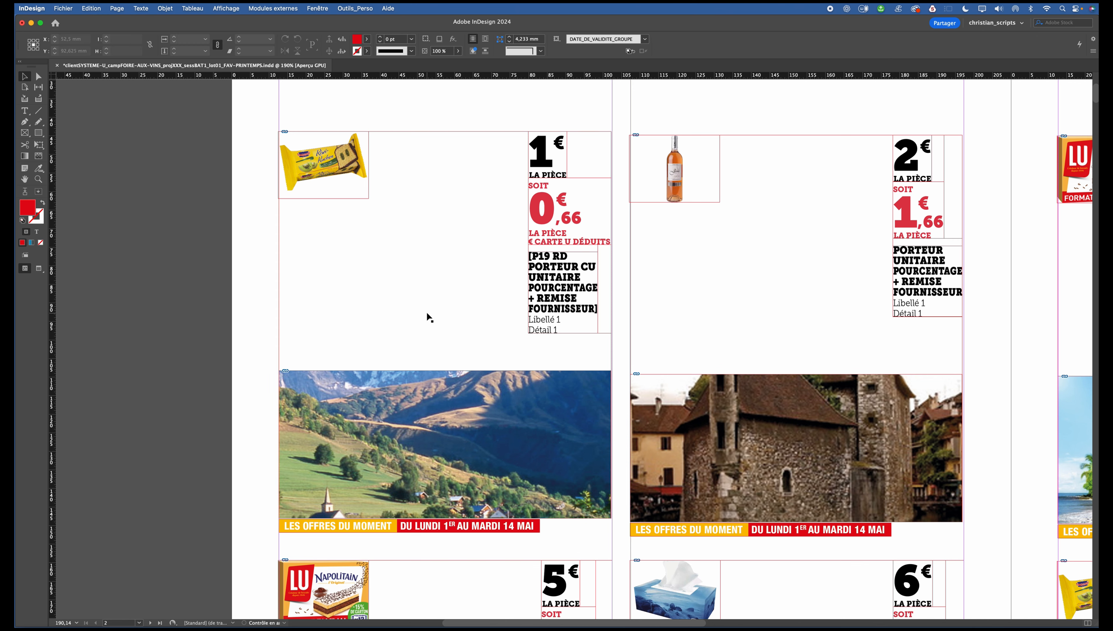
pyautogui.click(509, 391)
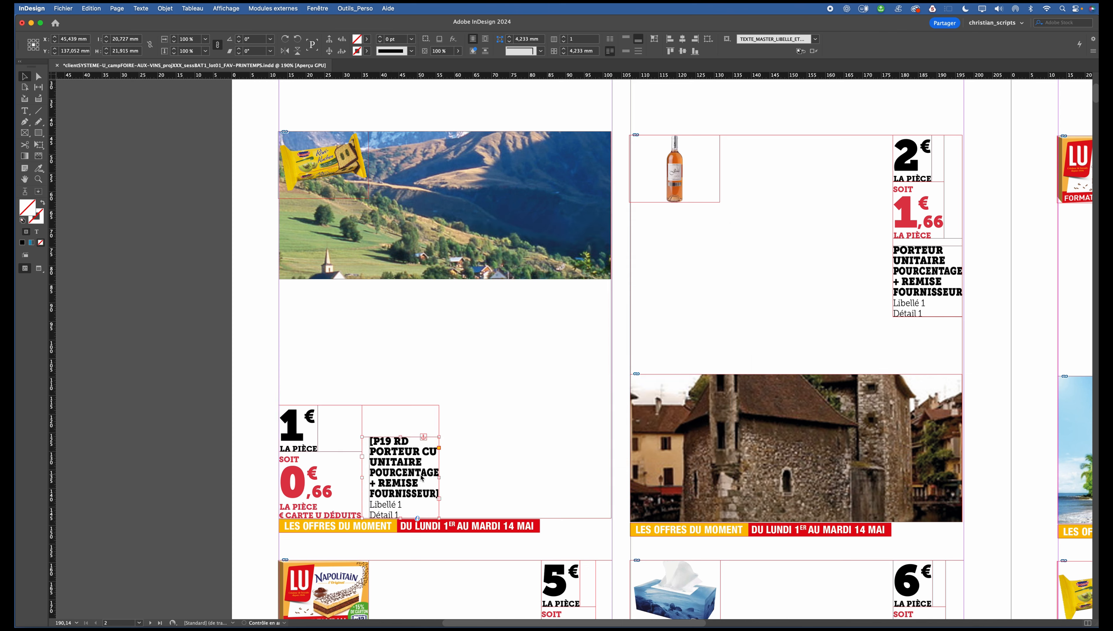
# Widen product 1's label text frame and extend the mountain photo frame down to the price, about 89 × 74 mm.
pyautogui.moveTo(440, 477); pyautogui.dragTo(562, 477)
pyautogui.click(481, 336)
pyautogui.click(447, 276)
pyautogui.moveTo(446, 280); pyautogui.dragTo(449, 405)
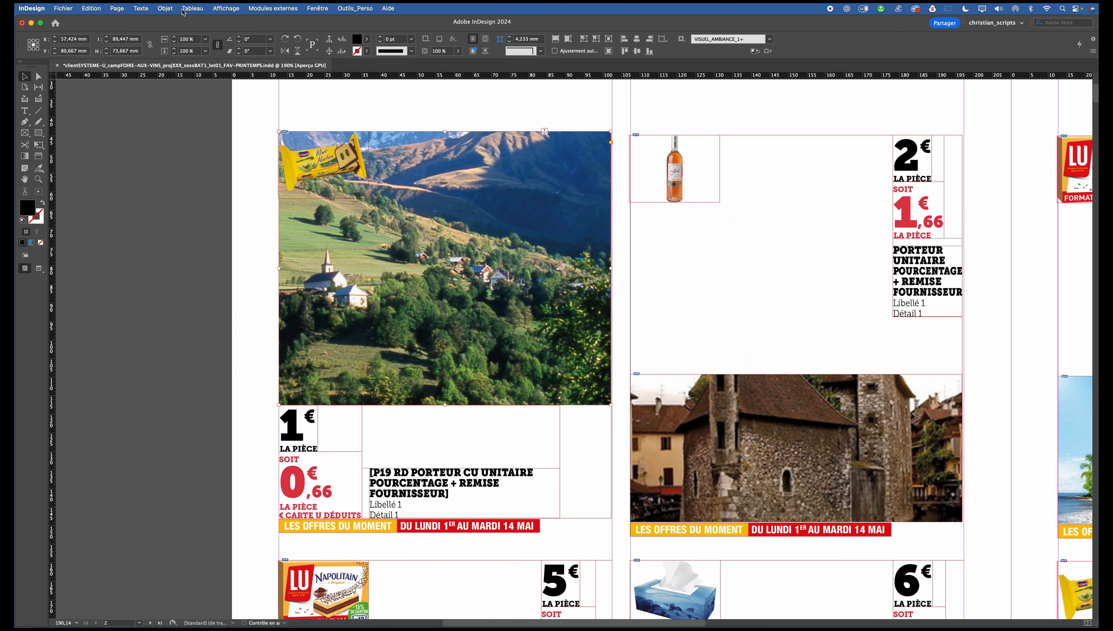
# Refit the mountain photo proportionally so that it fills its enlarged frame.
pyautogui.click(165, 8)
pyautogui.moveTo(199, 192)
pyautogui.click(354, 281)
pyautogui.click(647, 397)
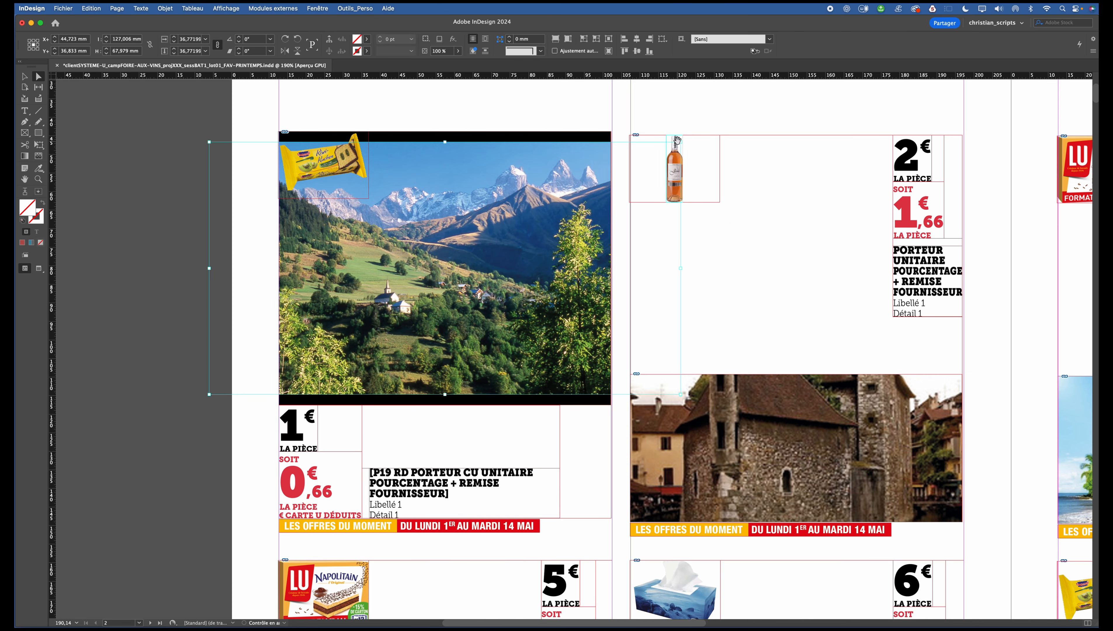
# Move product 1's biscuit packet onto the lower edge of the mountain photo and enlarge it.
pyautogui.click(269, 188)
pyautogui.moveTo(388, 199); pyautogui.dragTo(495, 393)
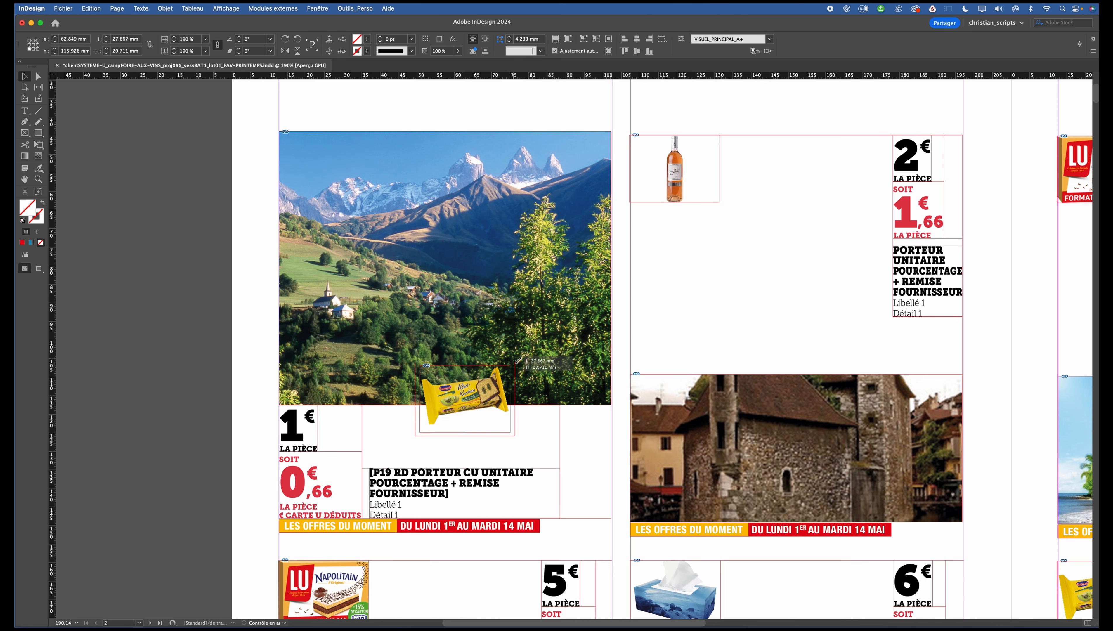
pyautogui.moveTo(504, 434); pyautogui.dragTo(474, 376)
pyautogui.moveTo(540, 328)
pyautogui.mouseDown()
pyautogui.moveTo(547, 337)
pyautogui.moveTo(539, 328)
pyautogui.mouseUp()
# Place product 1's offer date banner centred at the top of the mountain photo and set its scale to 100%.
pyautogui.click(489, 525)
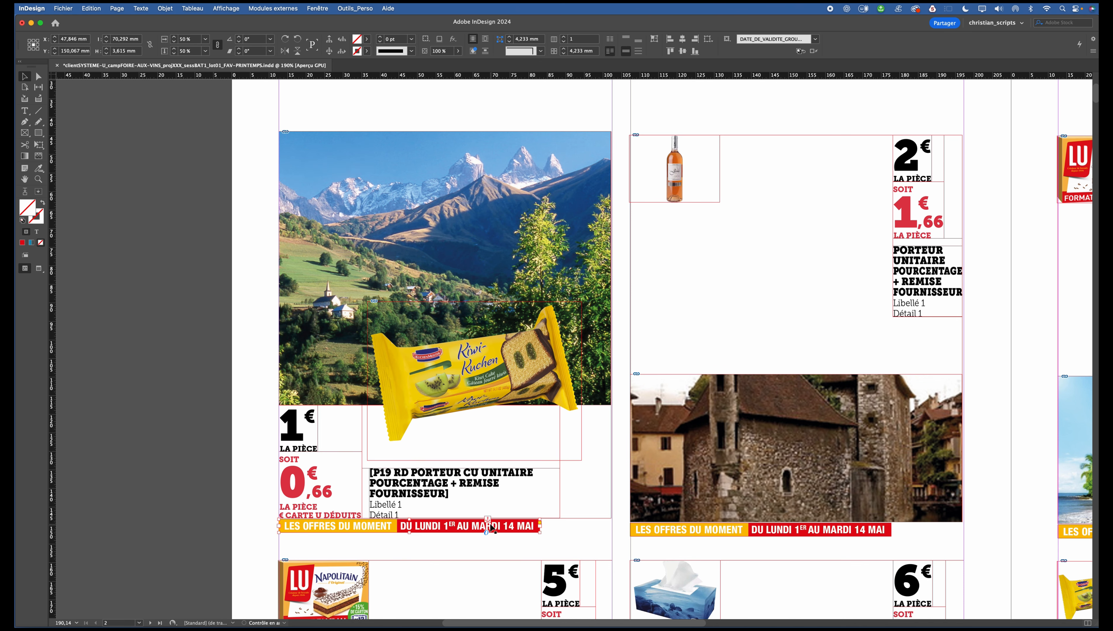
pyautogui.keyDown('alt'); pyautogui.click(488, 522); pyautogui.keyUp('alt')
pyautogui.click(563, 283)
pyautogui.click(567, 325)
pyautogui.click(653, 437)
pyautogui.doubleClick(188, 41)
pyautogui.write('100')
pyautogui.press('Return')
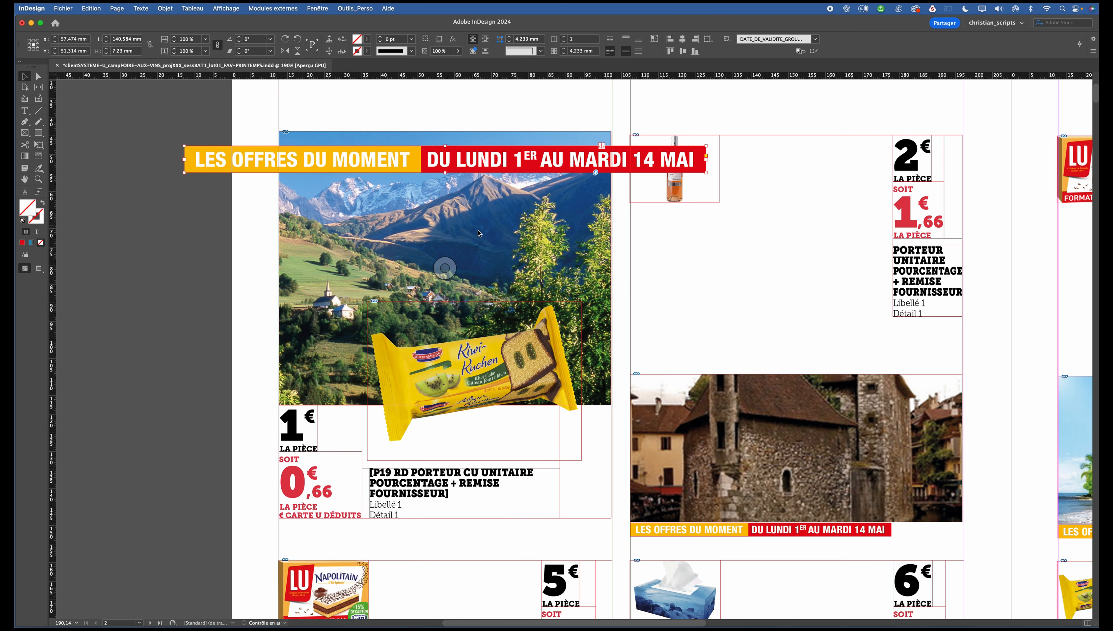
# Adjust the banner's text frame options so that its text stands on two centred lines within the photo's width.
pyautogui.press('super+b')
pyautogui.click(459, 276)
pyautogui.click(557, 370)
pyautogui.click(702, 430)
pyautogui.click(411, 193)
pyautogui.keyDown('alt'); pyautogui.click(412, 181); pyautogui.keyUp('alt')
pyautogui.click(653, 437)
pyautogui.click(257, 208)
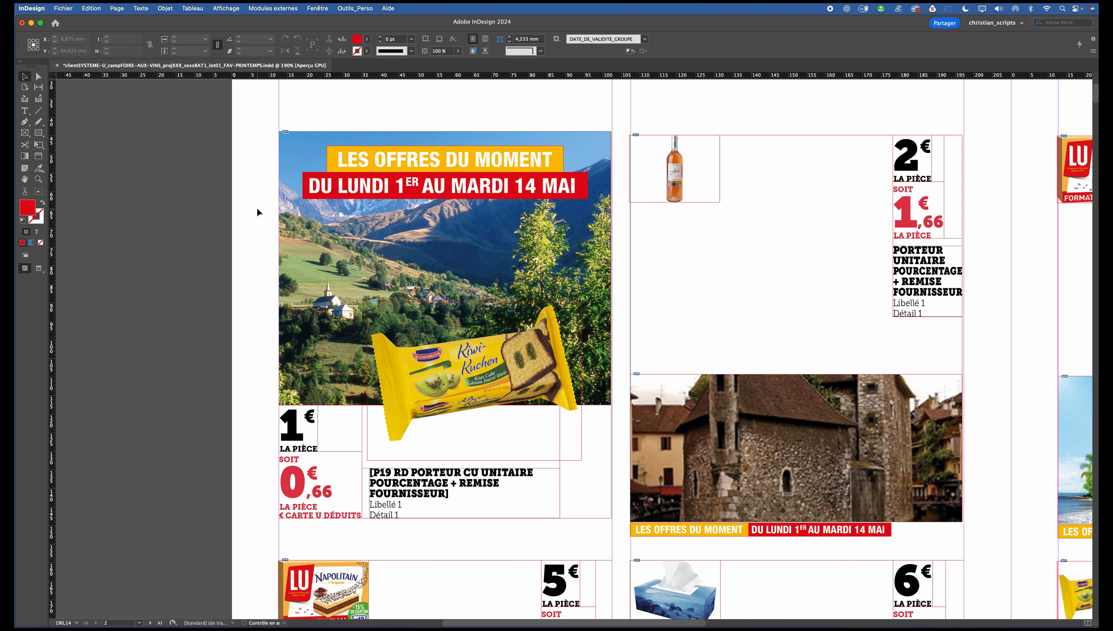
# Launch the EasyRepliK script and place its window beside the page spread.
pyautogui.press('super+0')
pyautogui.hscroll(-1, 523, 343)
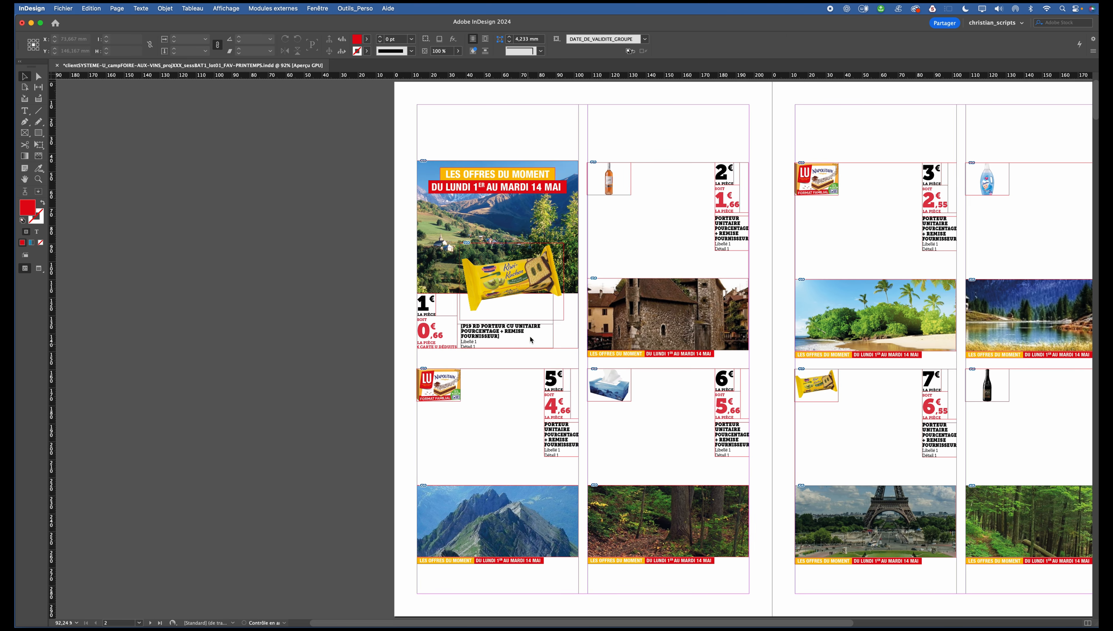
pyautogui.click(355, 9)
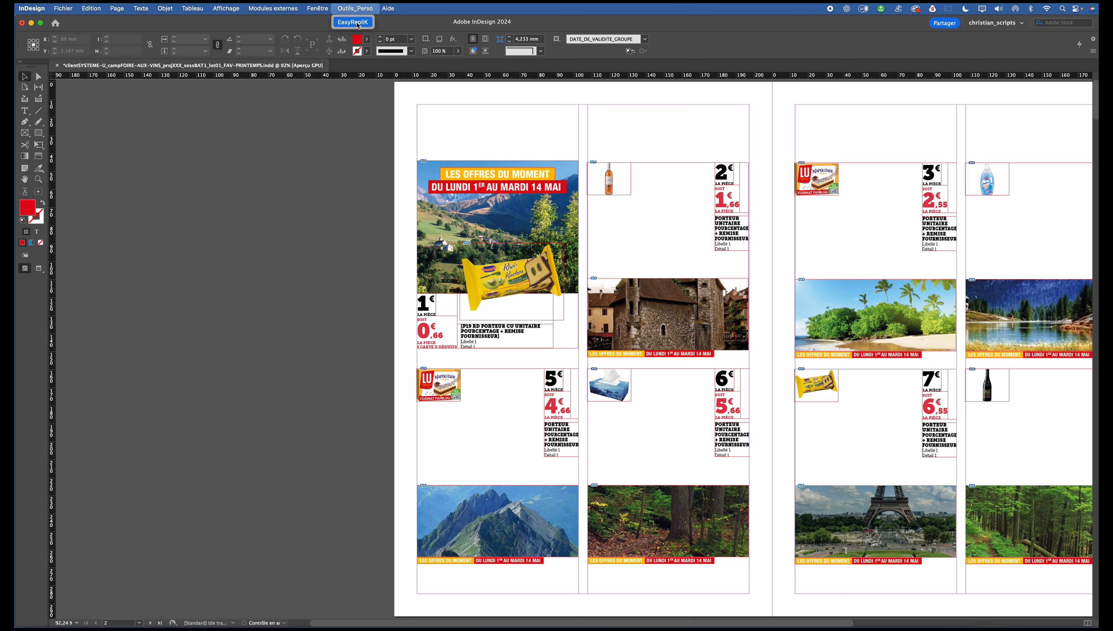
pyautogui.click(358, 24)
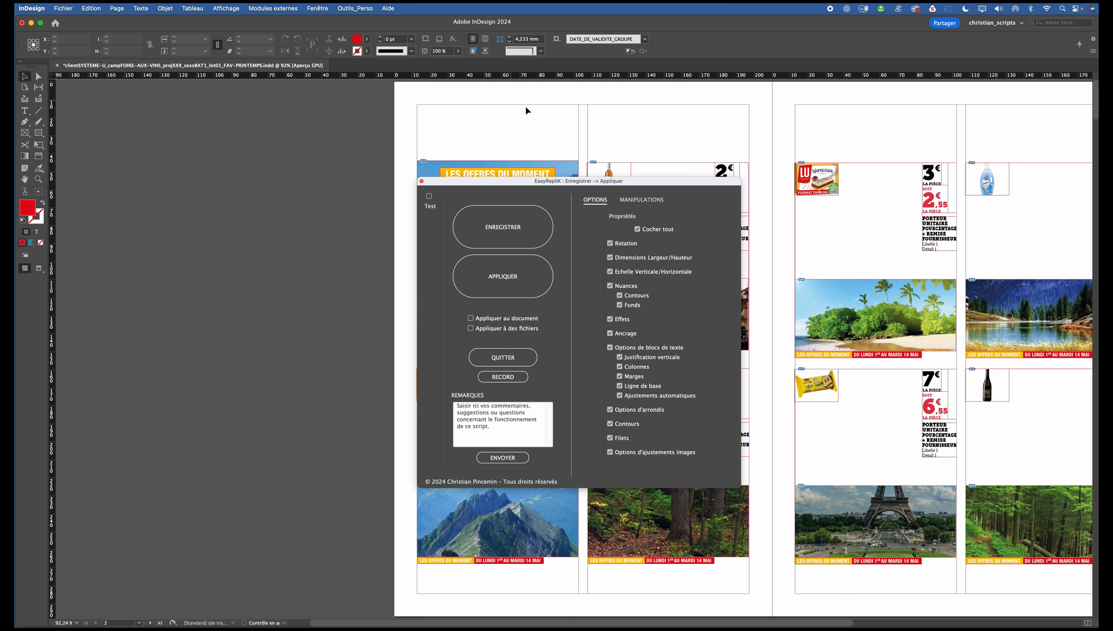
pyautogui.moveTo(680, 183); pyautogui.dragTo(323, 165)
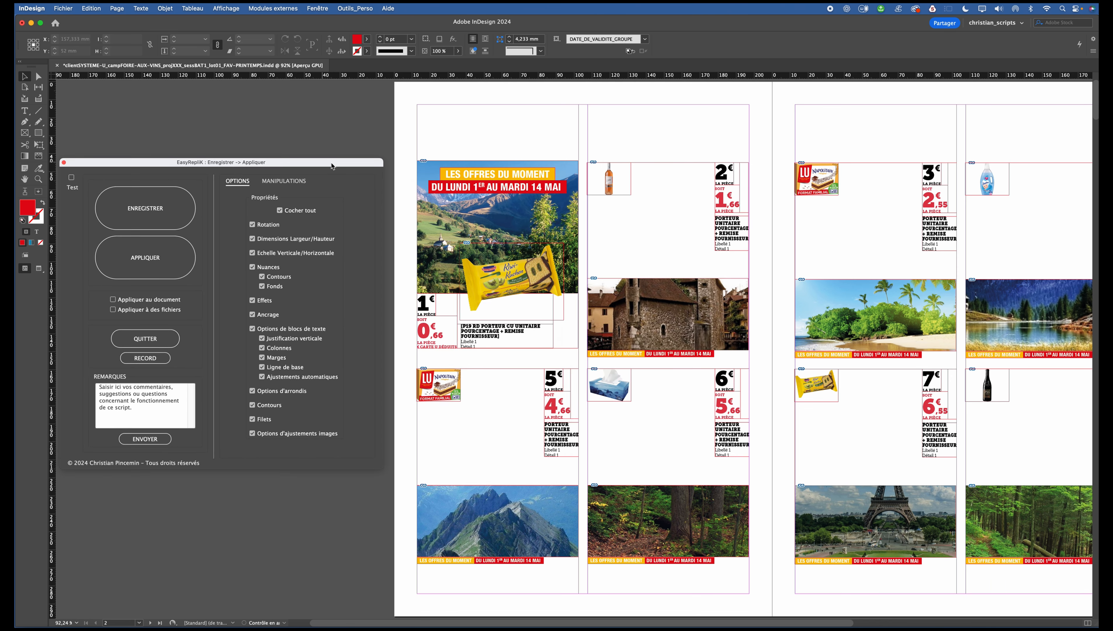
# Select product 1's finished block and record its layout with EasyRepliK.
pyautogui.moveTo(368, 135); pyautogui.dragTo(344, 133)
pyautogui.moveTo(418, 144); pyautogui.dragTo(533, 329)
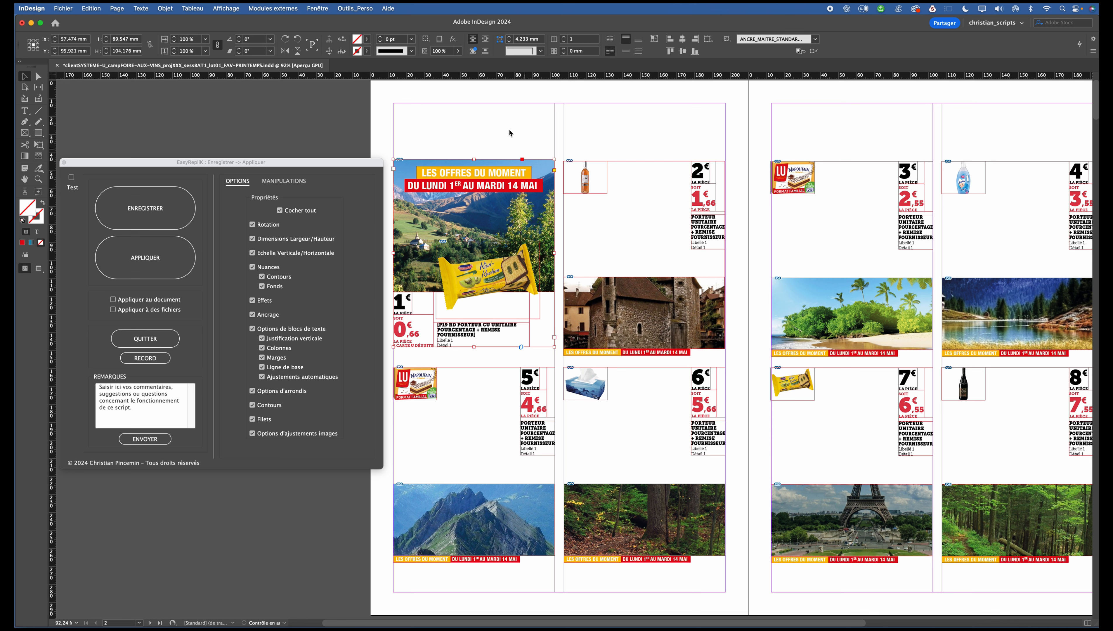
pyautogui.click(167, 210)
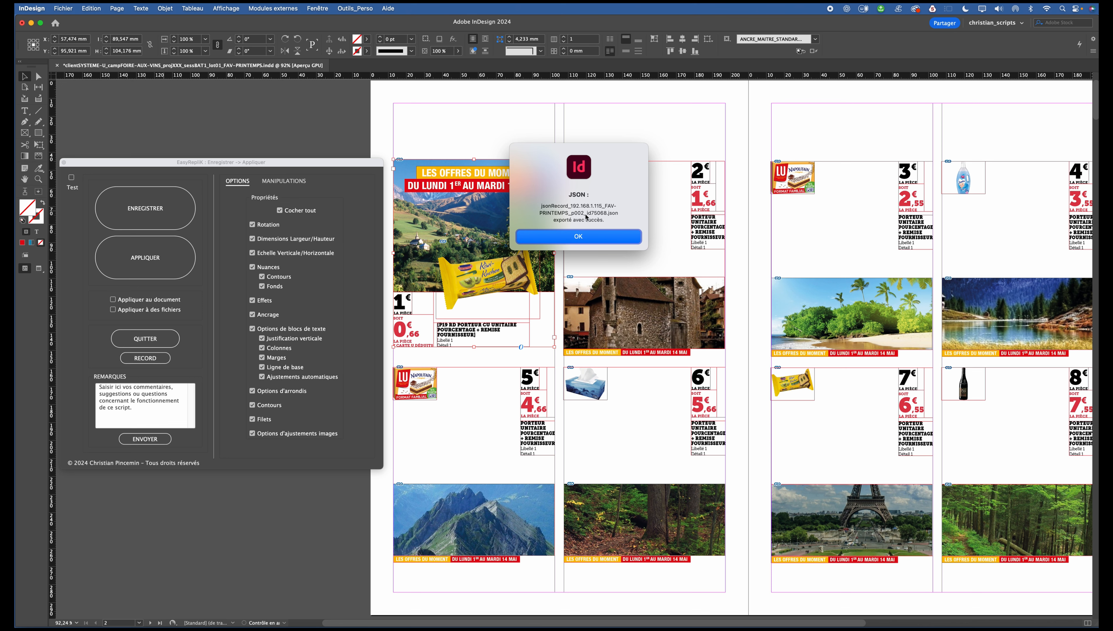
pyautogui.click(581, 238)
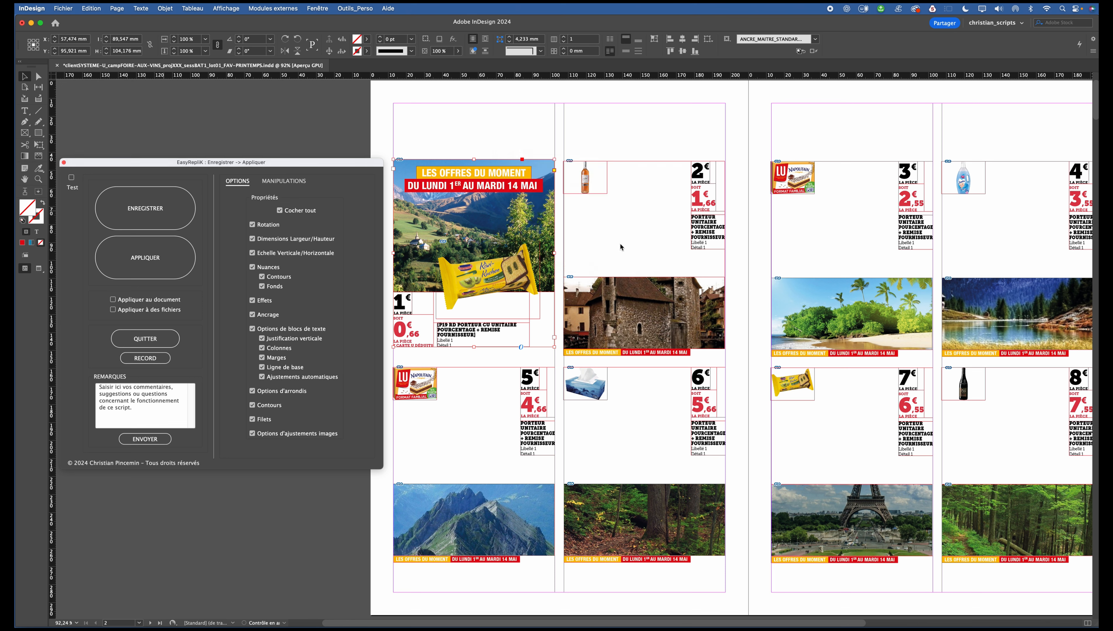
# Select the blocks of products 2 to 8 and apply the recorded layout to them with EasyRepliK.
pyautogui.keyDown('shift'); pyautogui.click(802, 249); pyautogui.keyUp('shift')
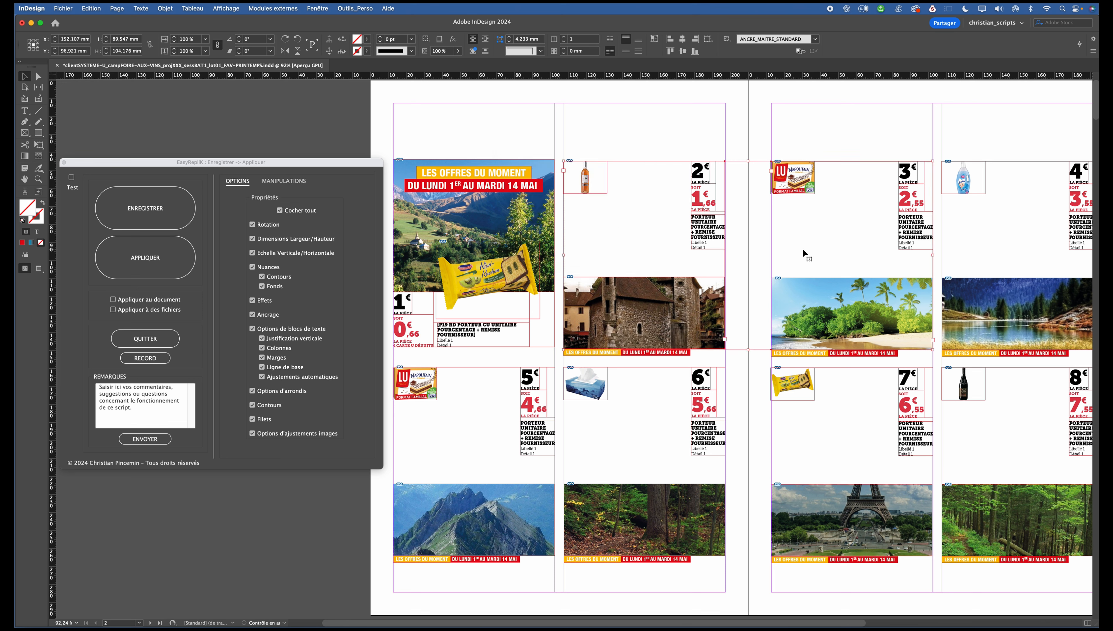
pyautogui.keyDown('shift'); pyautogui.click(964, 267); pyautogui.keyUp('shift')
pyautogui.click(509, 422)
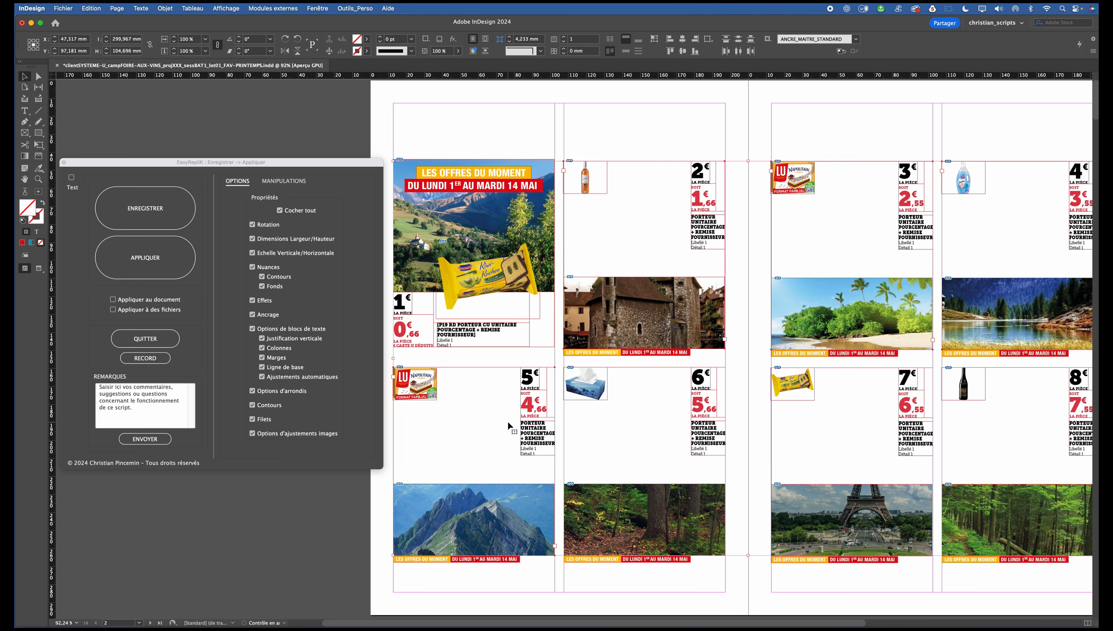
pyautogui.keyDown('shift'); pyautogui.click(823, 455); pyautogui.keyUp('shift')
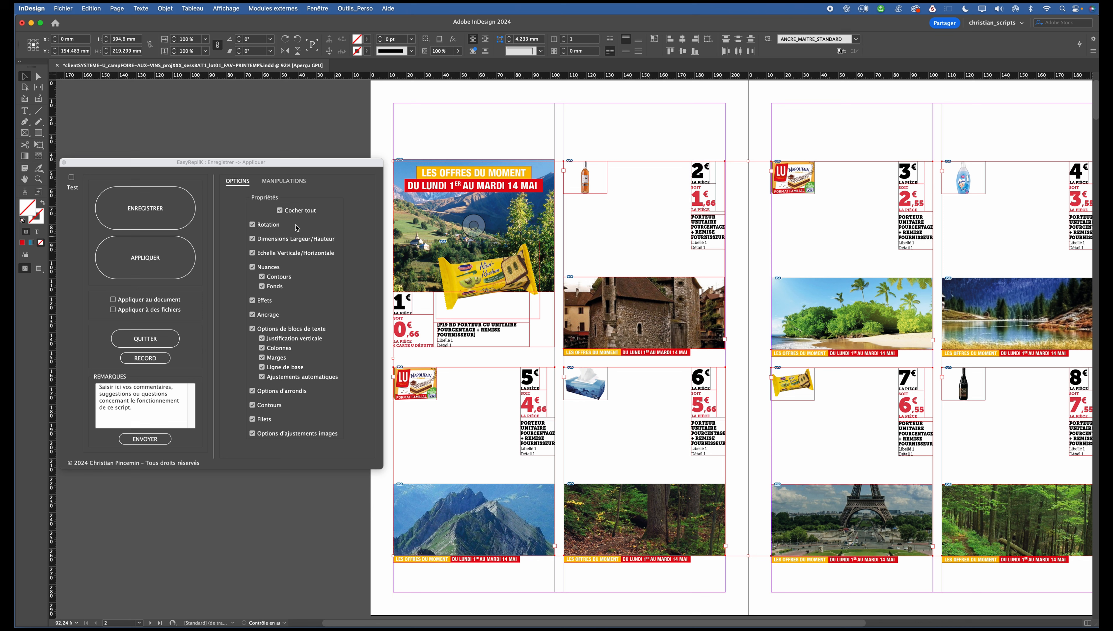
pyautogui.click(157, 244)
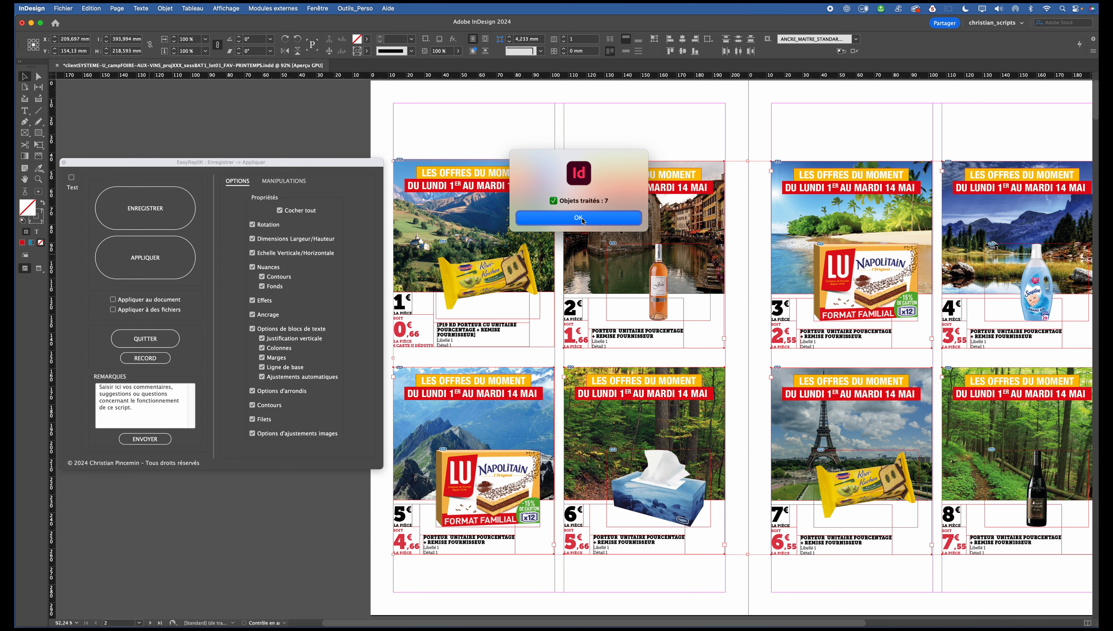
pyautogui.click(583, 219)
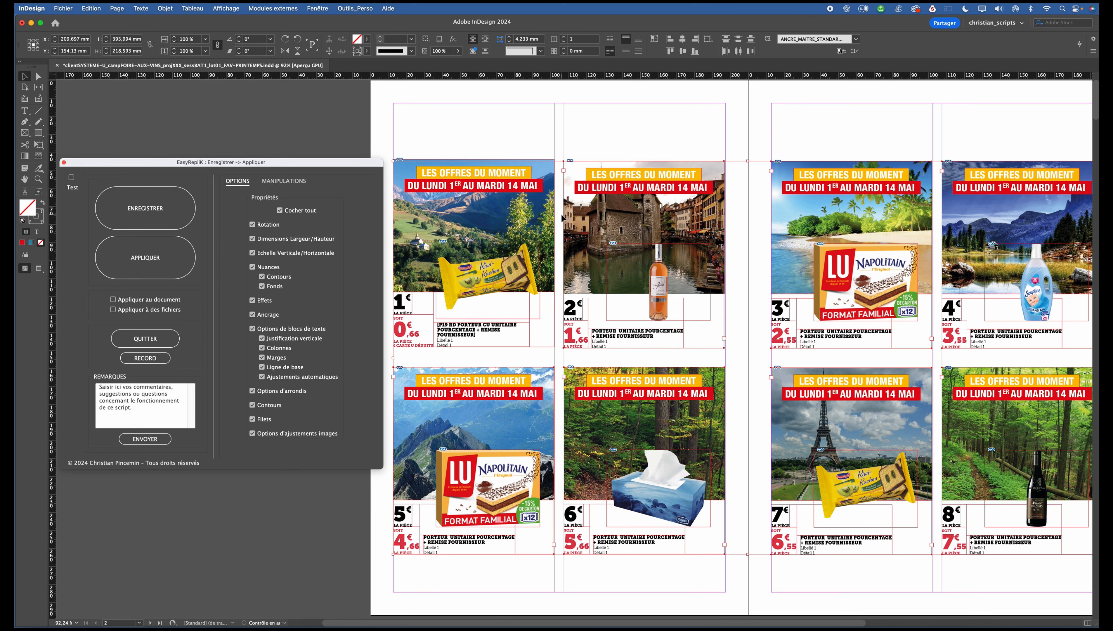
pyautogui.click(598, 137)
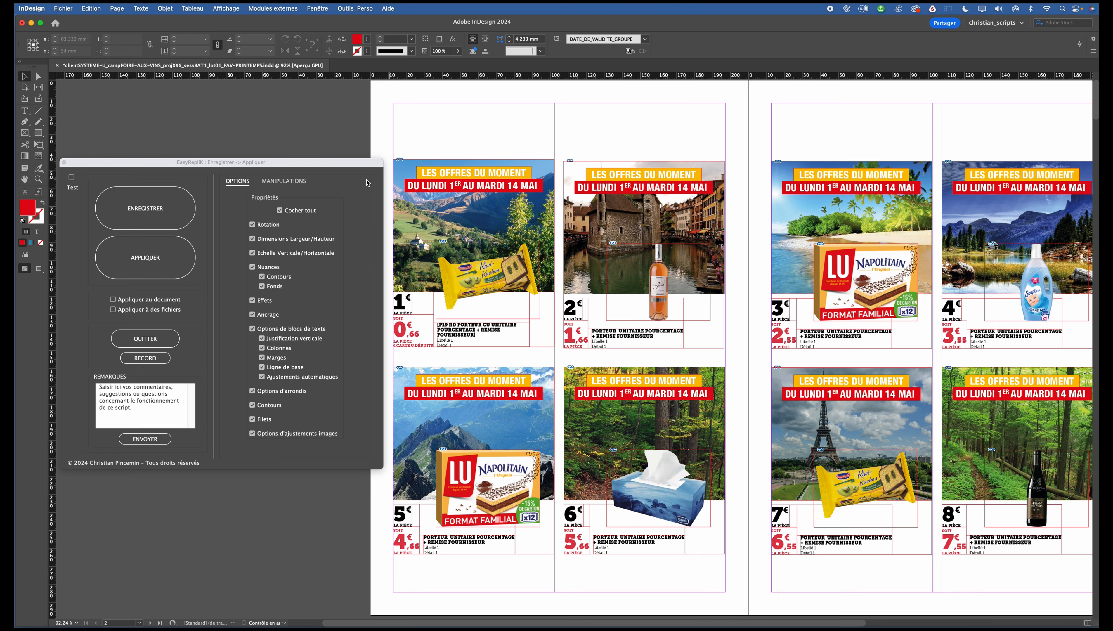
# Examine EasyRepliK's anchoring and transformation settings, return to its property options and move its window aside.
pyautogui.moveTo(317, 166); pyautogui.dragTo(595, 181)
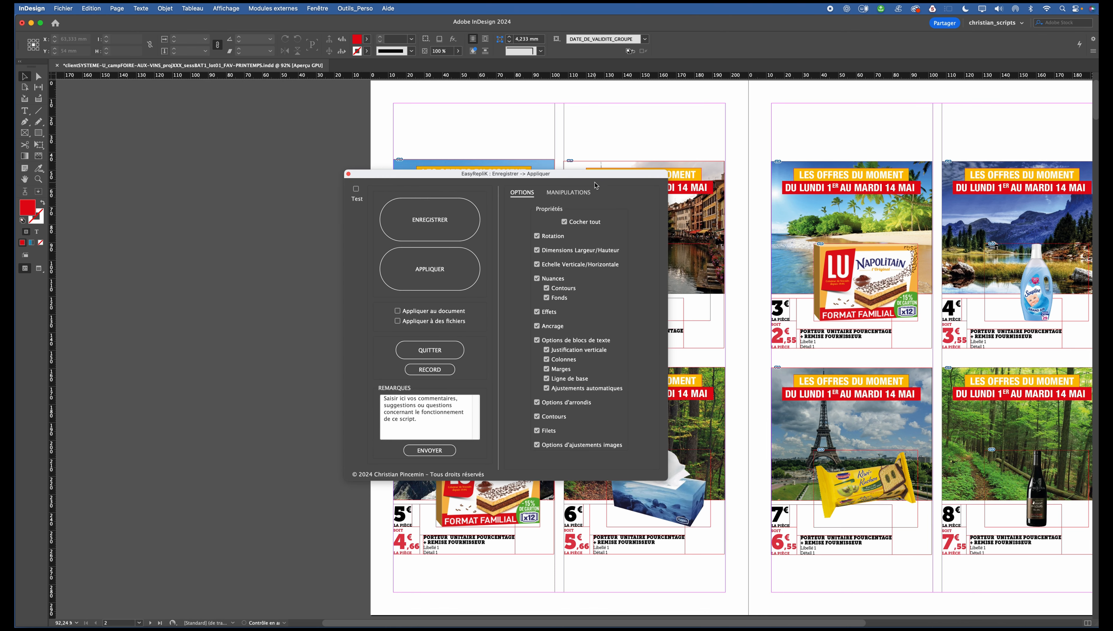
pyautogui.click(568, 194)
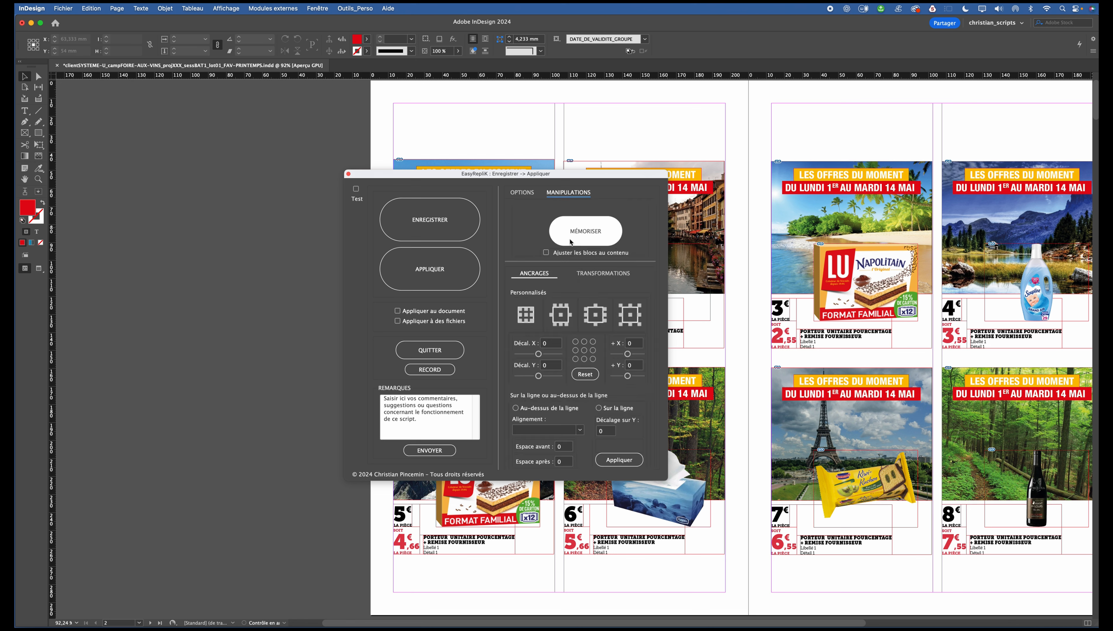
pyautogui.click(597, 276)
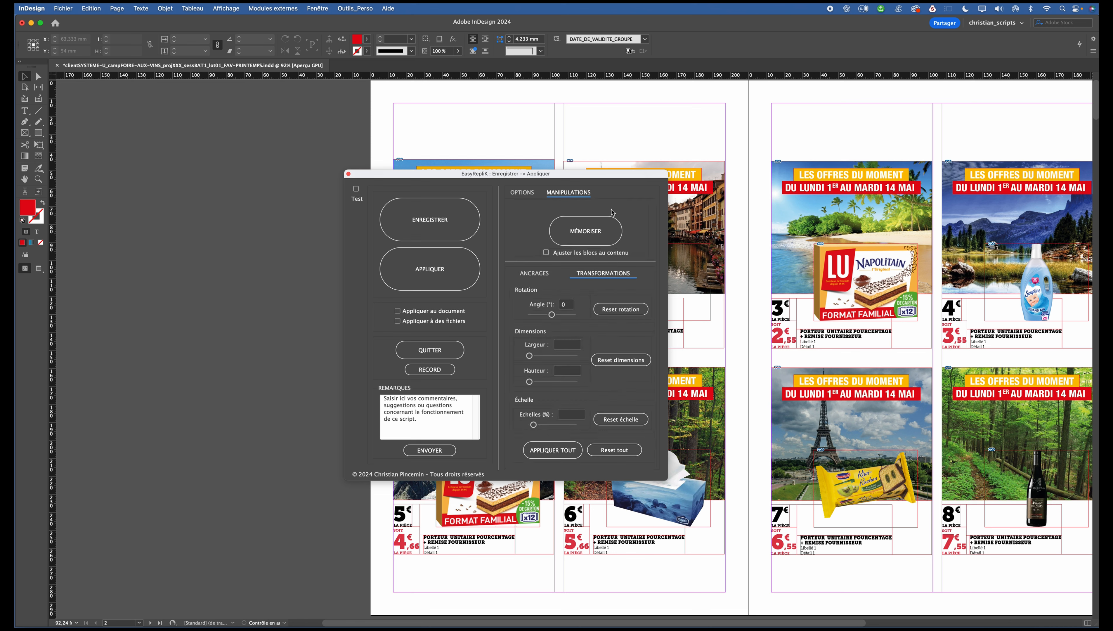
pyautogui.click(522, 193)
pyautogui.moveTo(521, 174); pyautogui.dragTo(256, 152)
pyautogui.click(478, 132)
pyautogui.hscroll(5, 479, 132)
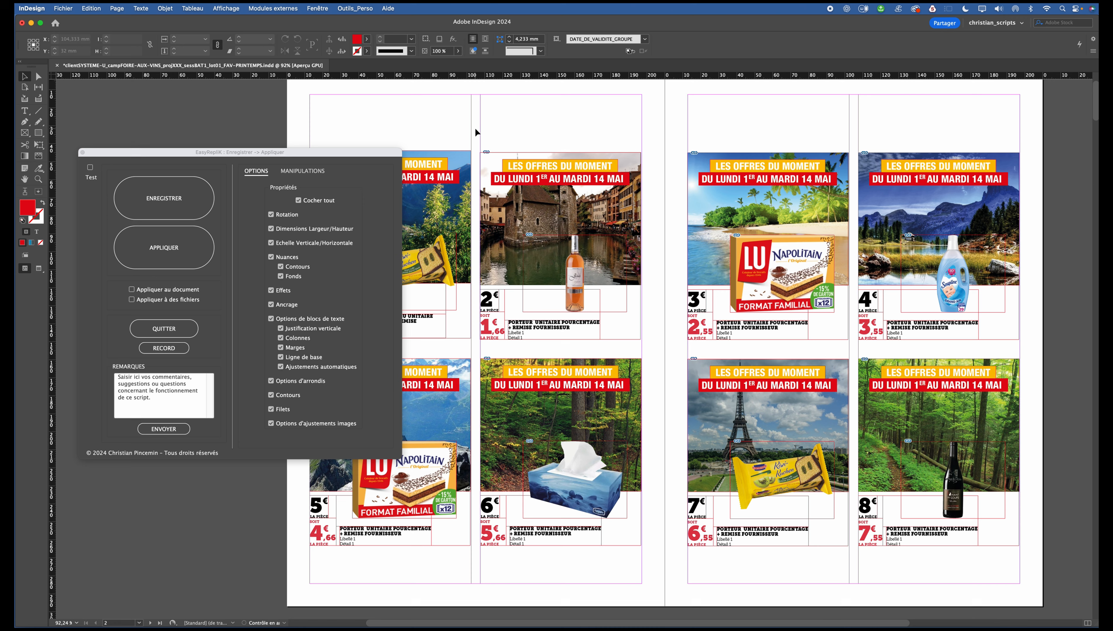